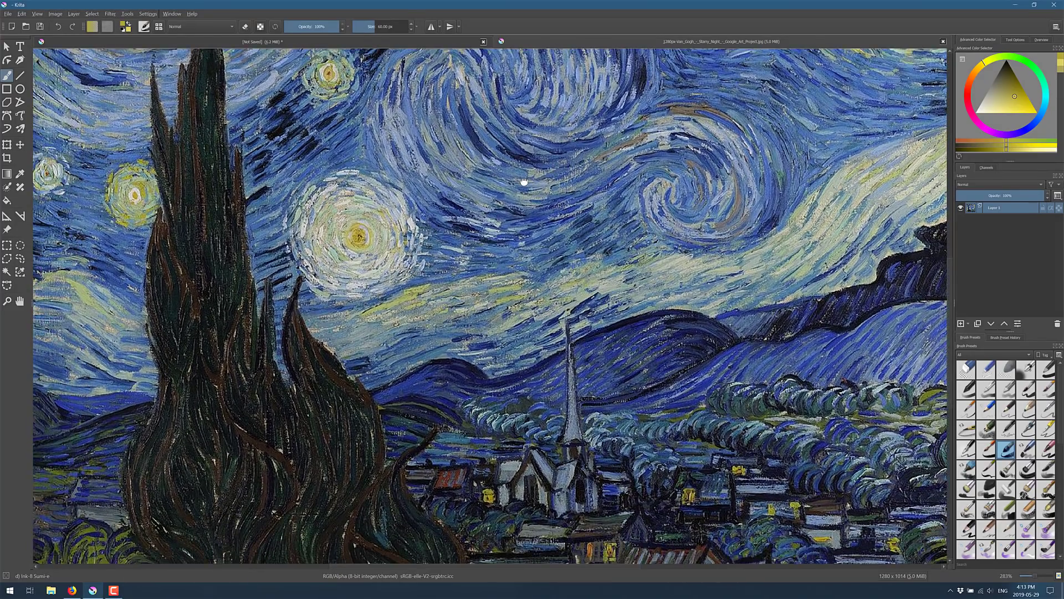
Paint a yellow S-shaped stroke over the sky swirl, then wide strokes with the f) Dry Roller preset
left_click_drag(523, 178, 537, 279)
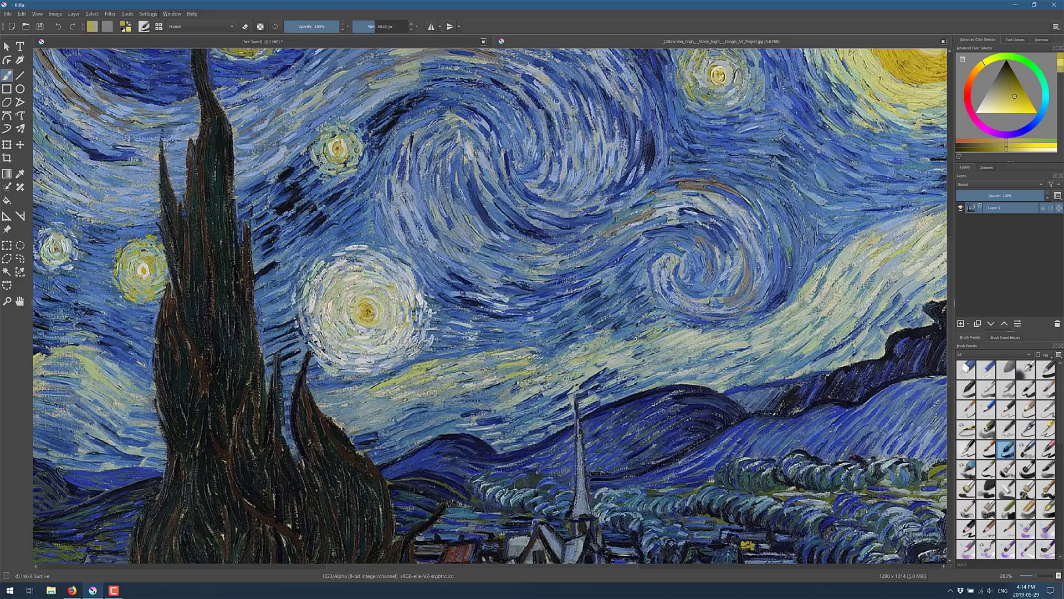
mouse_move(609, 197)
left_mouse_down()
mouse_move(621, 185)
mouse_move(479, 139)
mouse_move(471, 272)
mouse_move(438, 360)
mouse_move(515, 344)
mouse_move(559, 283)
mouse_move(532, 277)
left_mouse_up()
mouse_move(610, 255)
left_mouse_down()
mouse_move(615, 338)
mouse_move(692, 286)
left_mouse_up()
left_click(1006, 489)
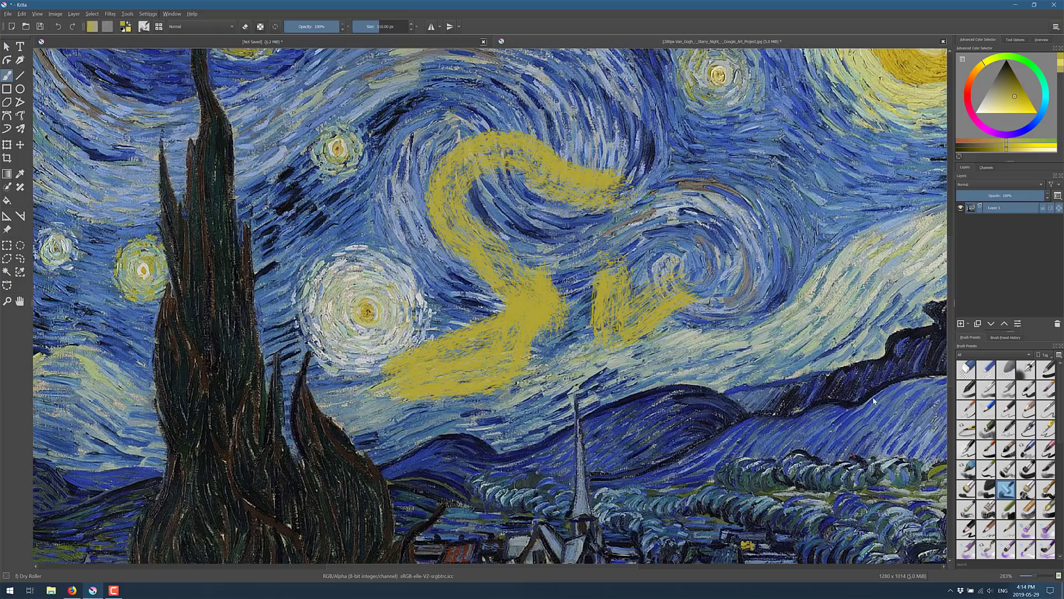
mouse_move(887, 247)
left_mouse_down()
mouse_move(718, 310)
mouse_move(548, 396)
mouse_move(681, 232)
mouse_move(554, 161)
mouse_move(316, 343)
mouse_move(277, 216)
mouse_move(293, 138)
mouse_move(582, 283)
left_mouse_up()
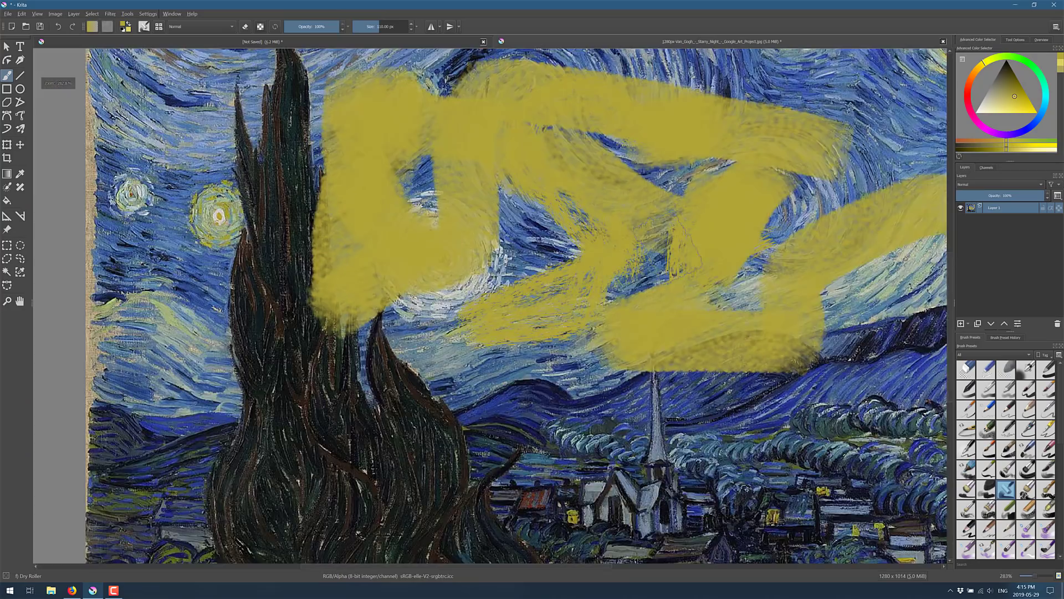
scroll(550, 269, "up", 10)
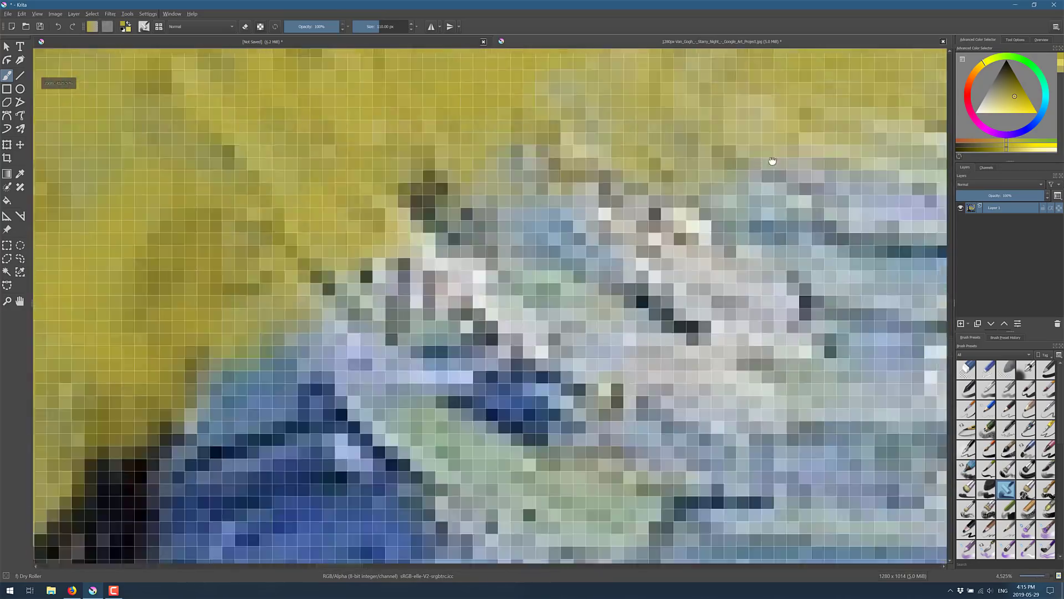
scroll(670, 289, "down", 5)
scroll(671, 290, "up", 10)
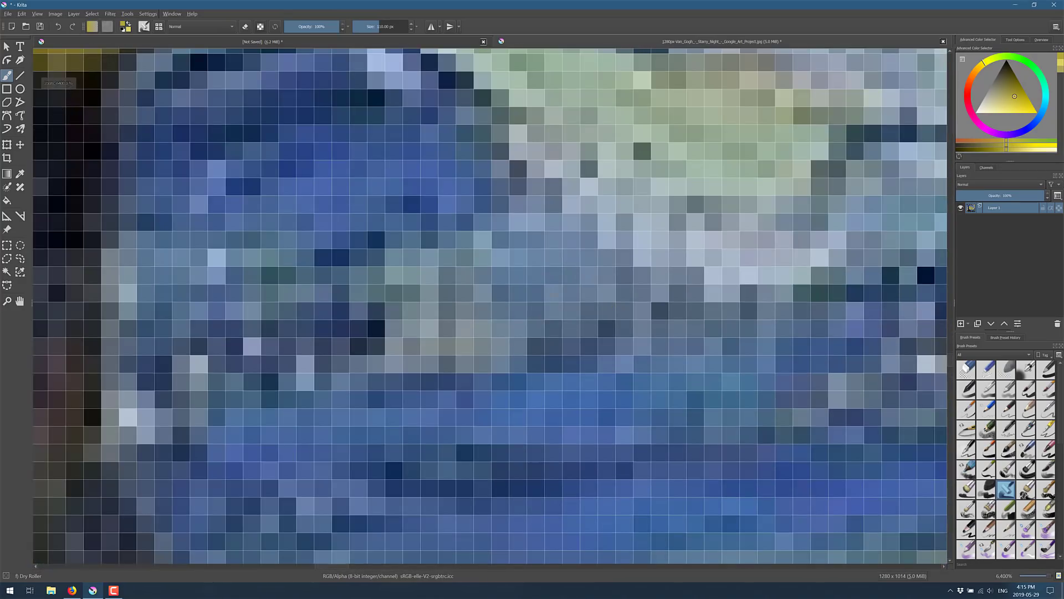
scroll(670, 290, "down", 12)
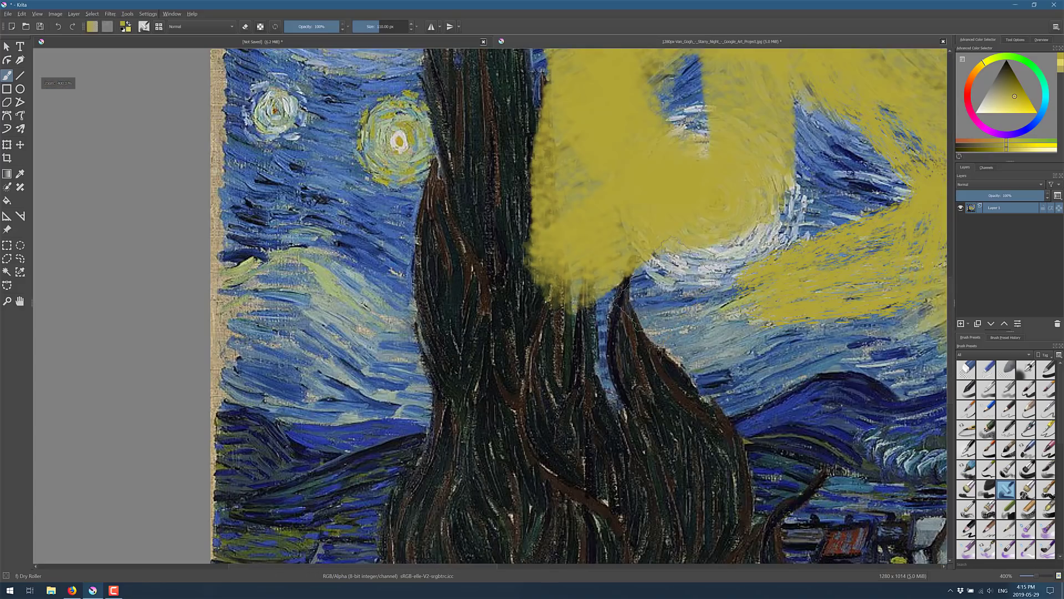
left_click_drag(562, 269, 422, 202)
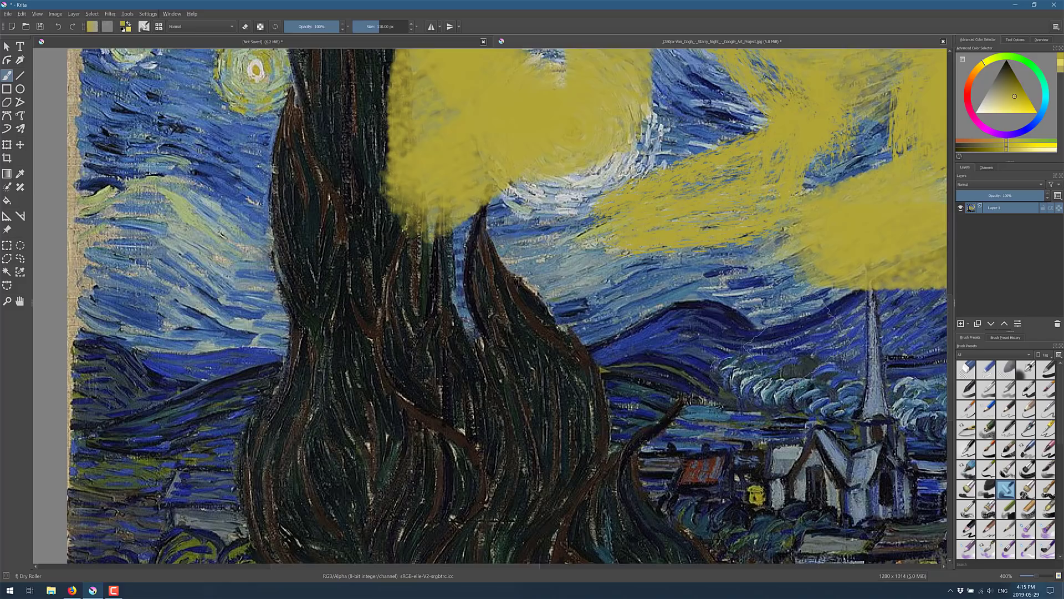
left_click_drag(754, 344, 689, 316)
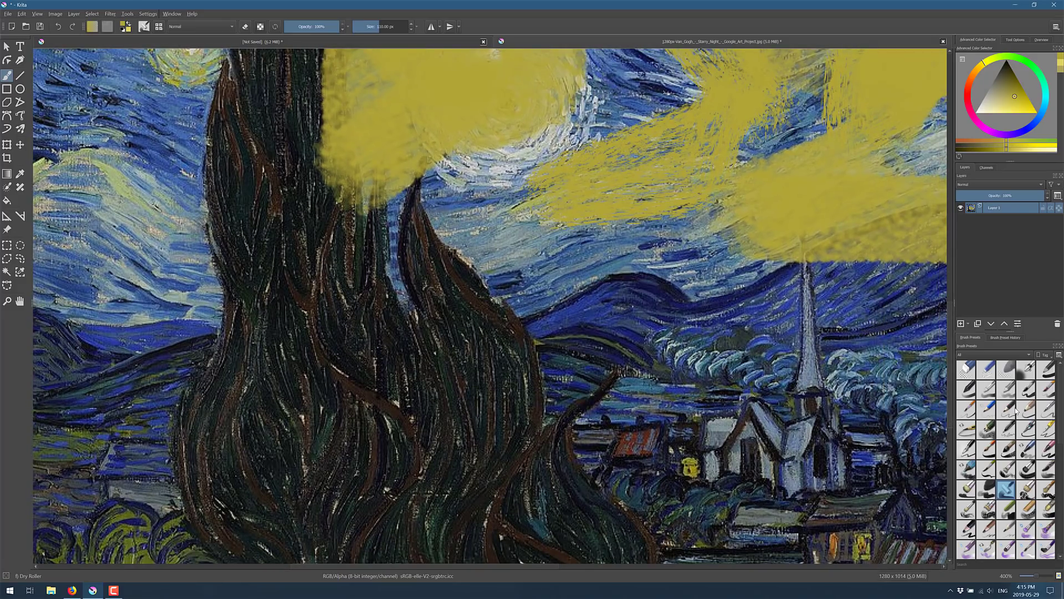
mouse_move(1016, 410)
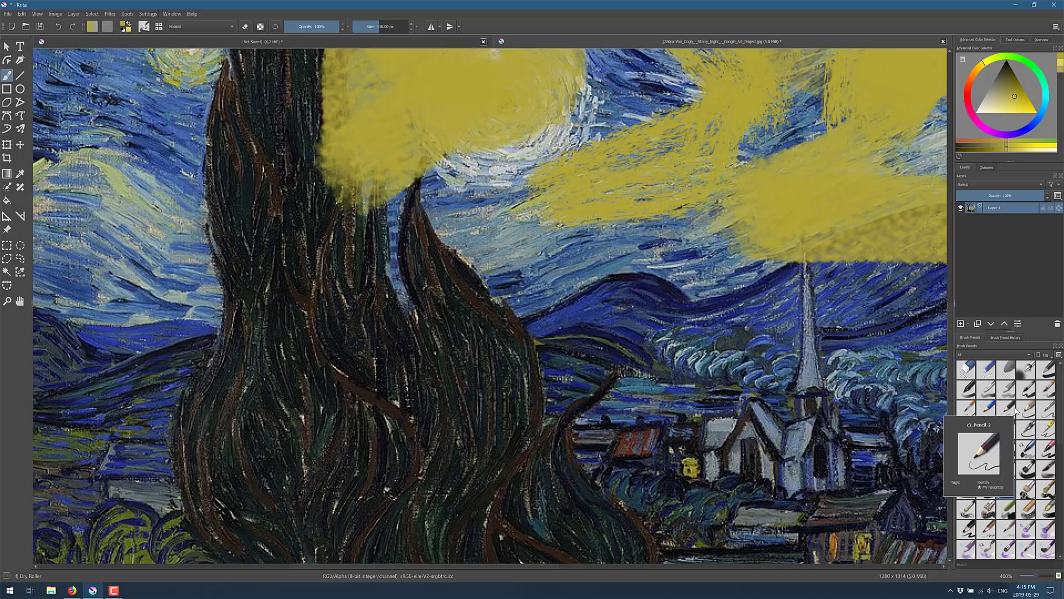
Switch to the browser showing krita.org's 'Krita 4.2.0 is Out!' announcement
key("alt+Tab")
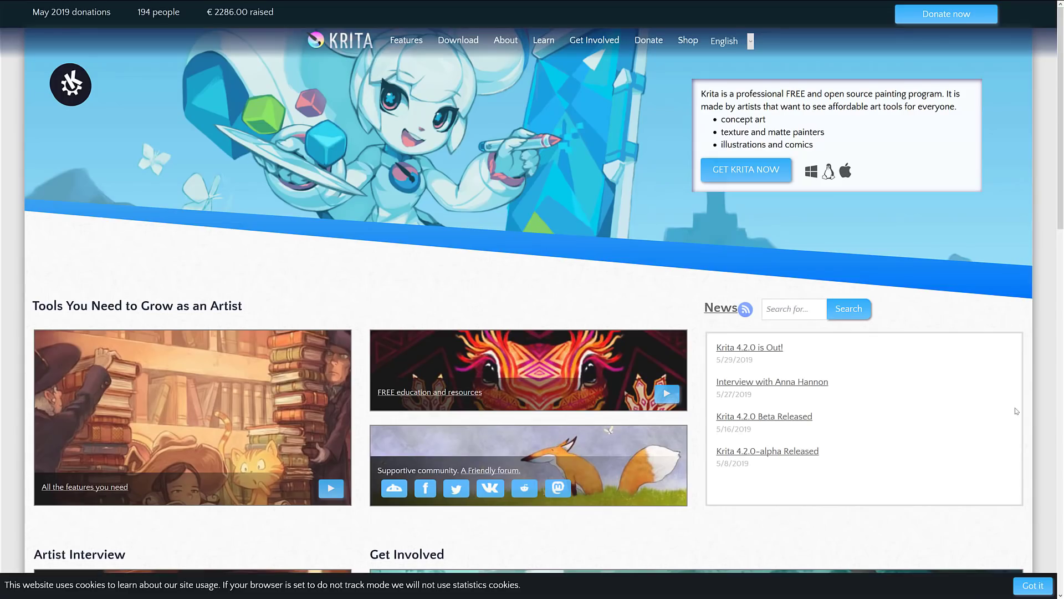
mouse_move(588, 4)
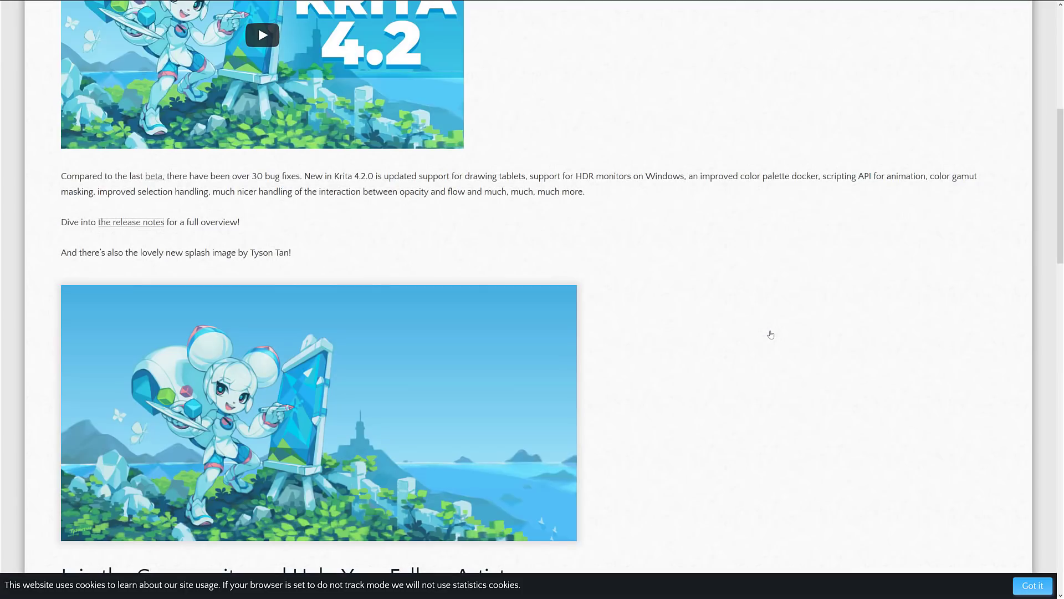
Scroll up in the Krita 4.2 news post toward the release notes
scroll(770, 334, "up", 7)
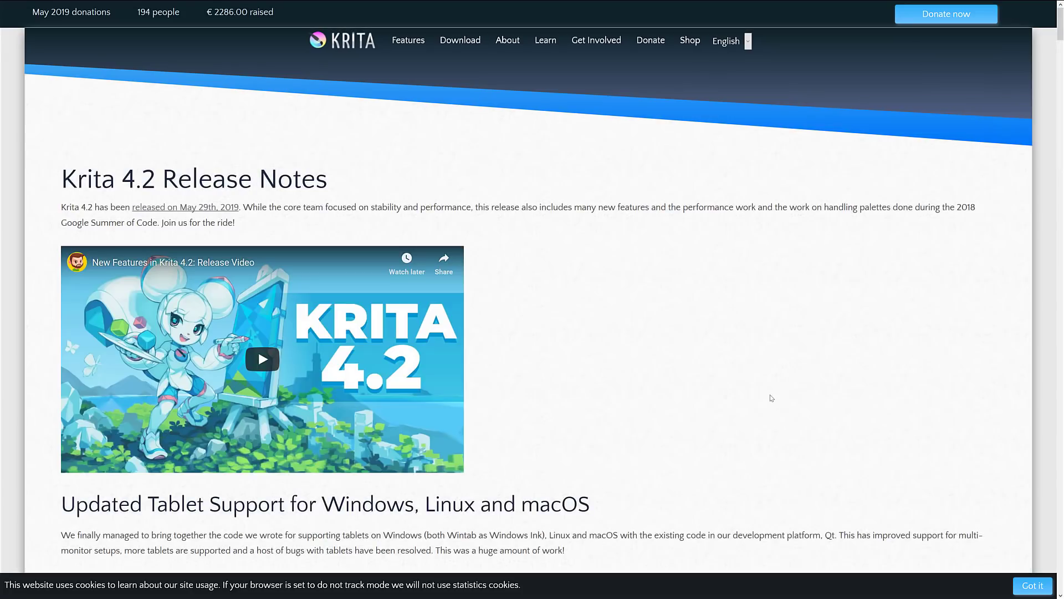
Scroll down past HDR Painting to the brush speed vectorization section and its benchmark chart
scroll(771, 398, "down", 7)
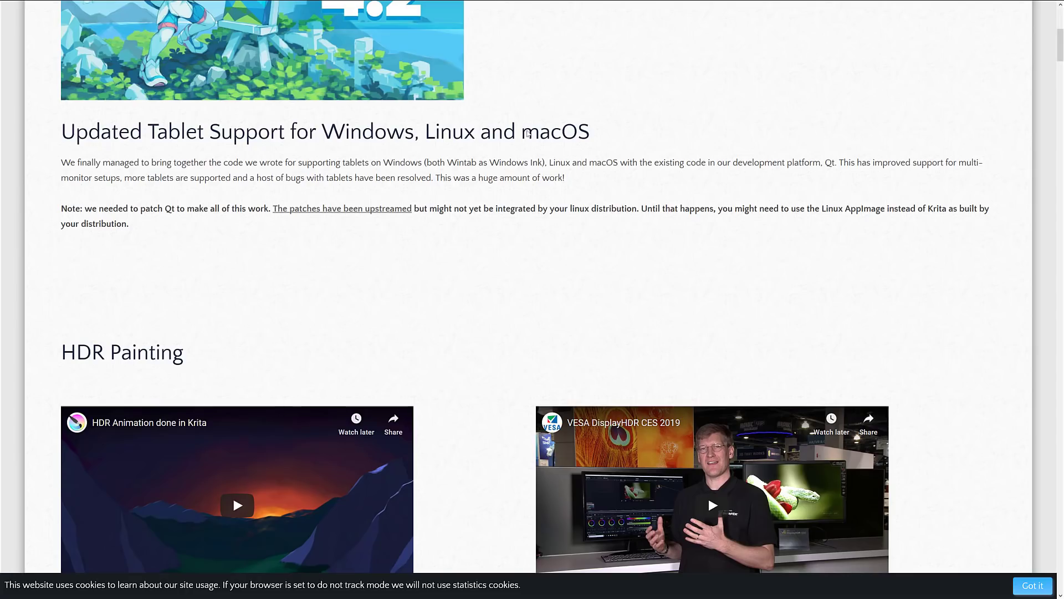
scroll(478, 164, "down", 5)
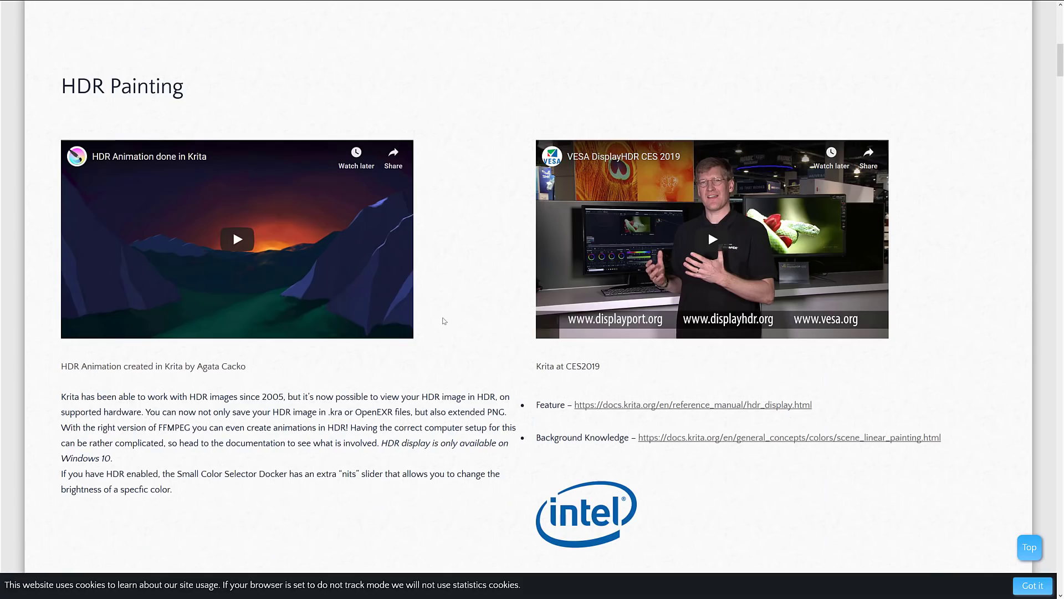
scroll(527, 288, "down", 6)
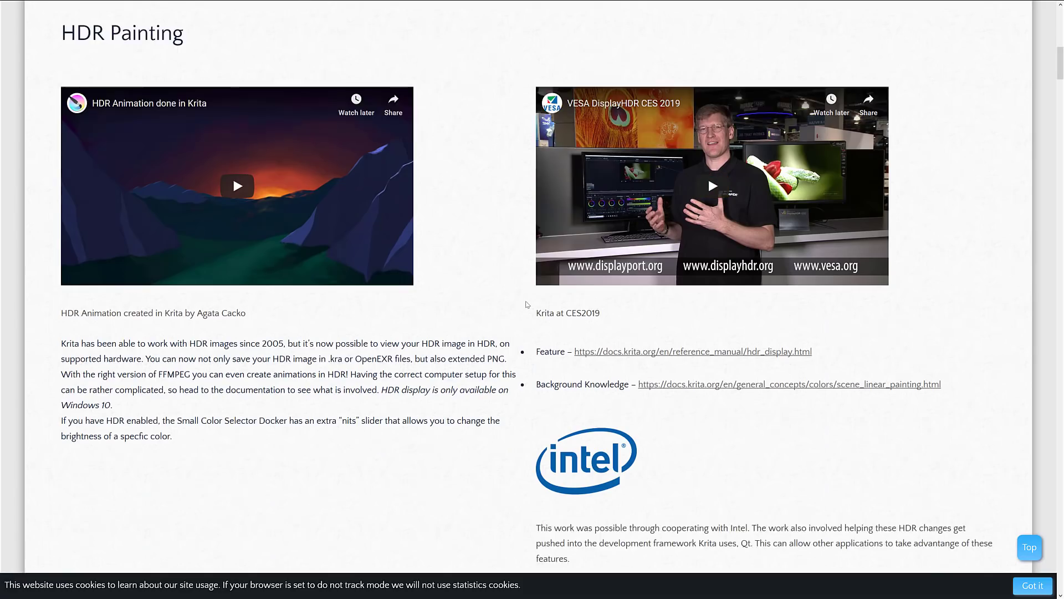
scroll(527, 304, "down", 6)
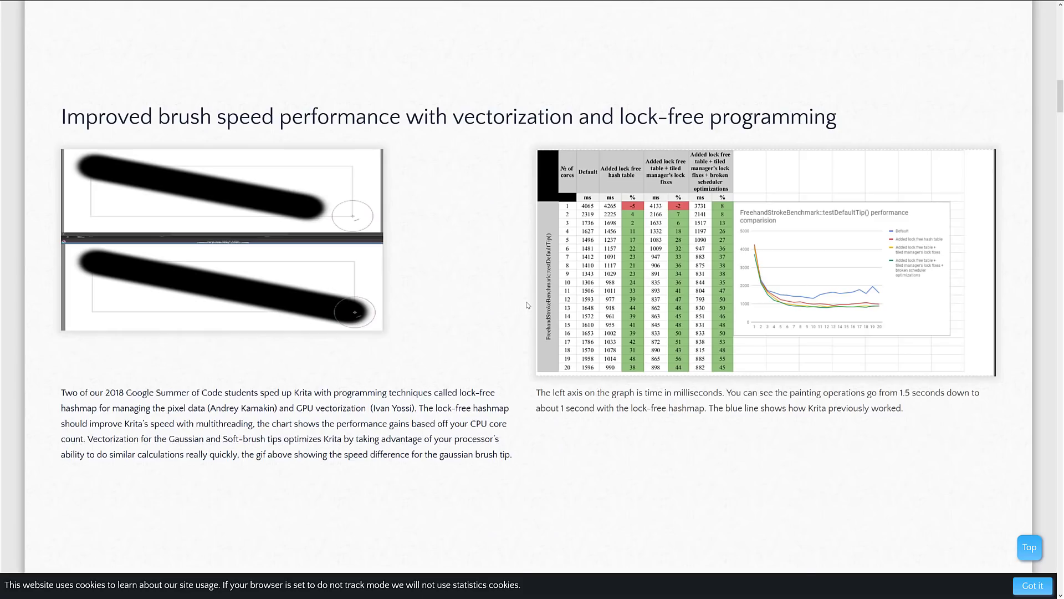
scroll(527, 306, "down", 1)
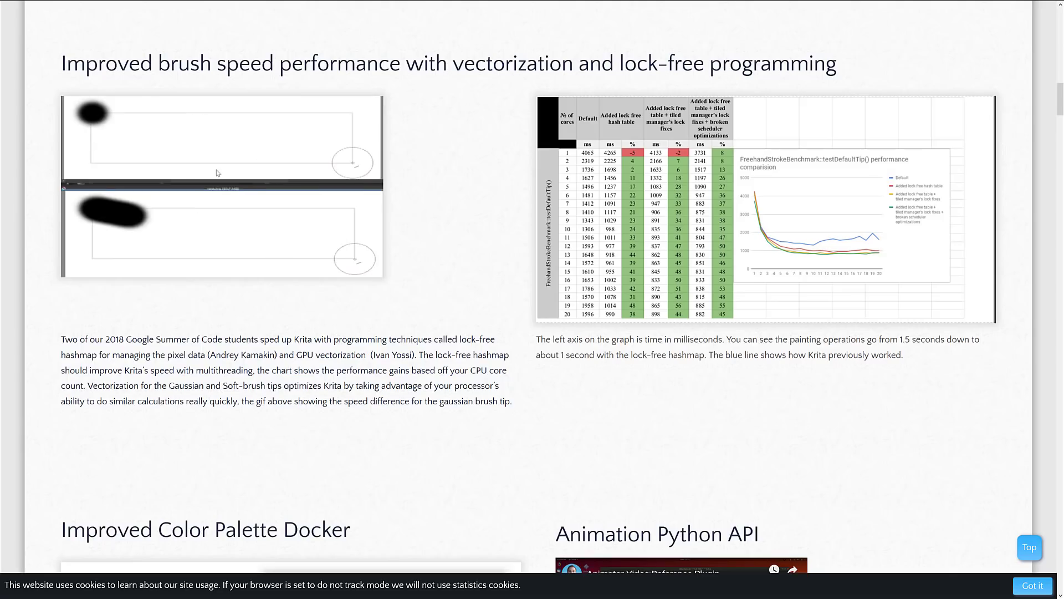
Scroll past the palette, backups, gamut masking and news sections to 'Undo operations with move tool'
scroll(436, 268, "down", 2)
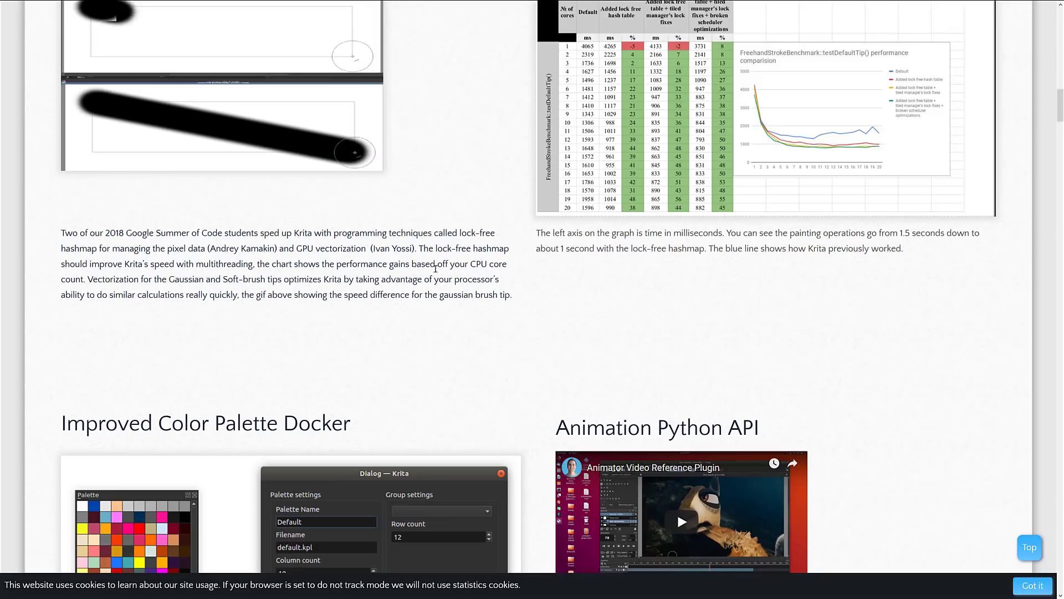
scroll(436, 268, "down", 3)
scroll(436, 272, "down", 3)
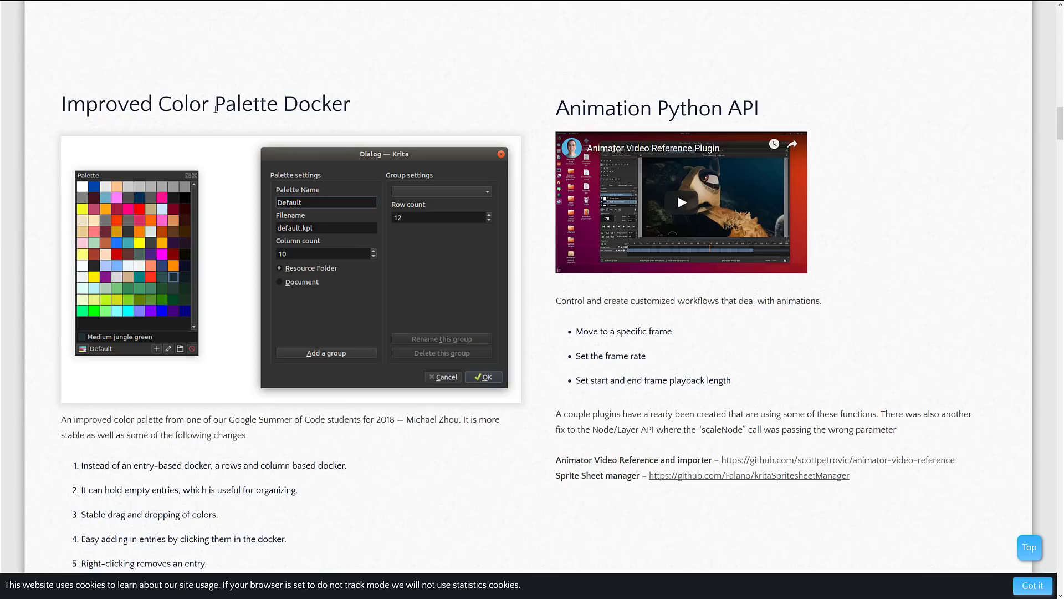
scroll(262, 93, "down", 3)
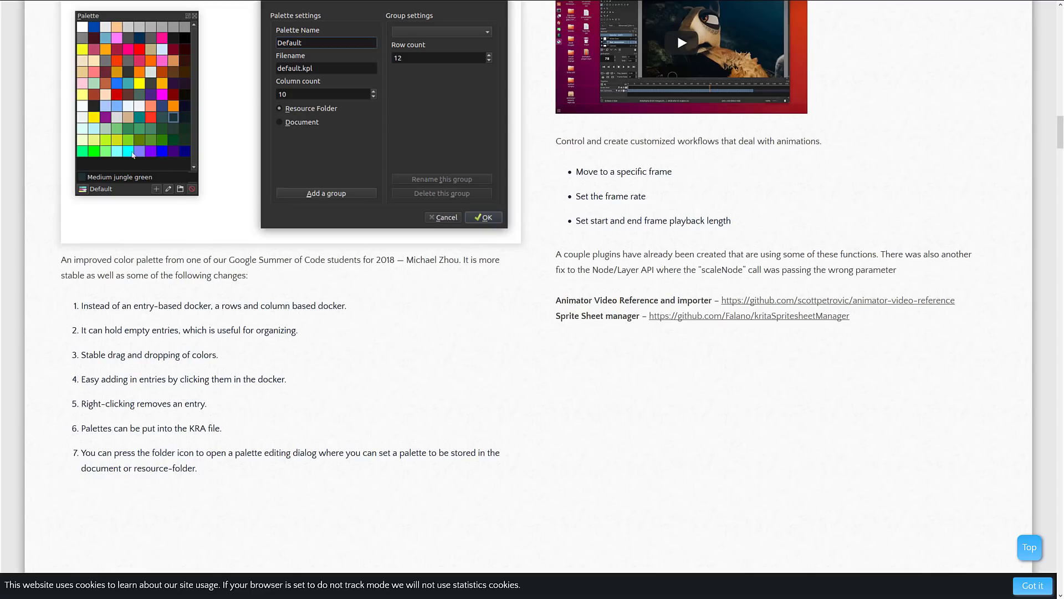
scroll(599, 210, "up", 3)
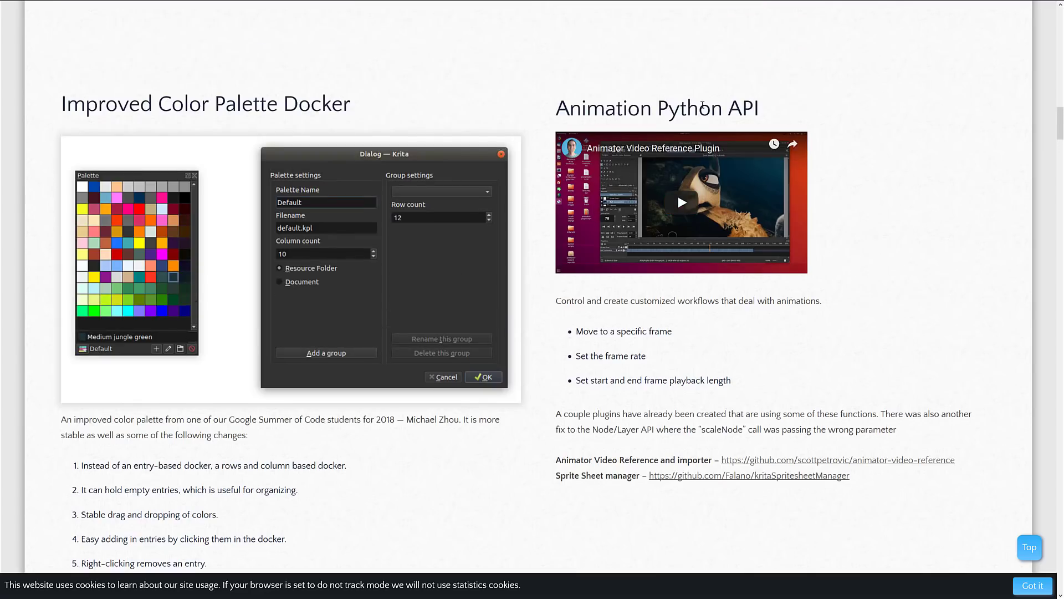
scroll(804, 110, "down", 4)
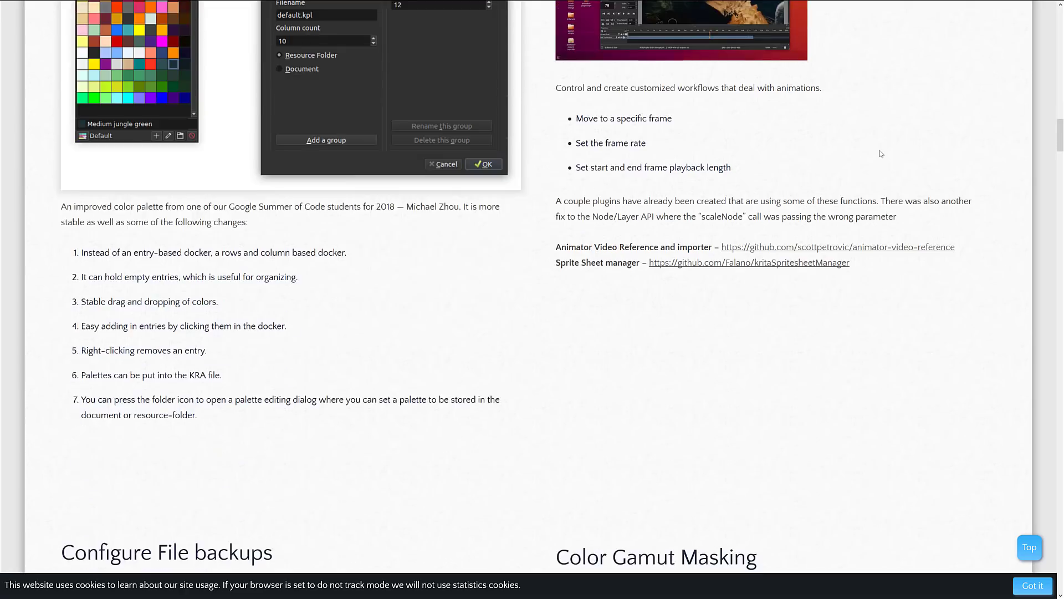
scroll(881, 153, "down", 7)
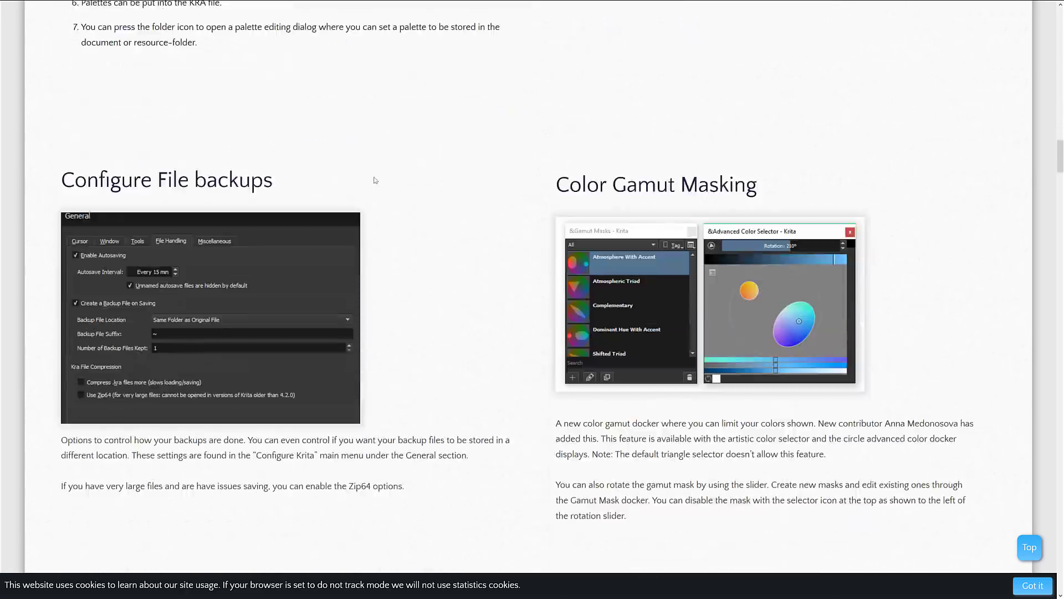
scroll(375, 180, "down", 1)
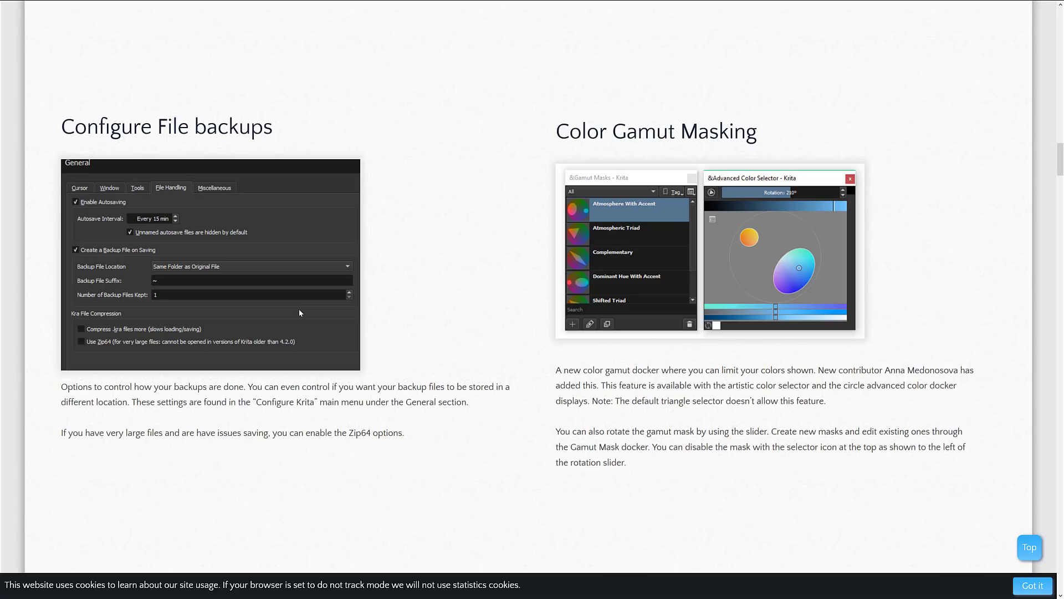
scroll(334, 188, "down", 6)
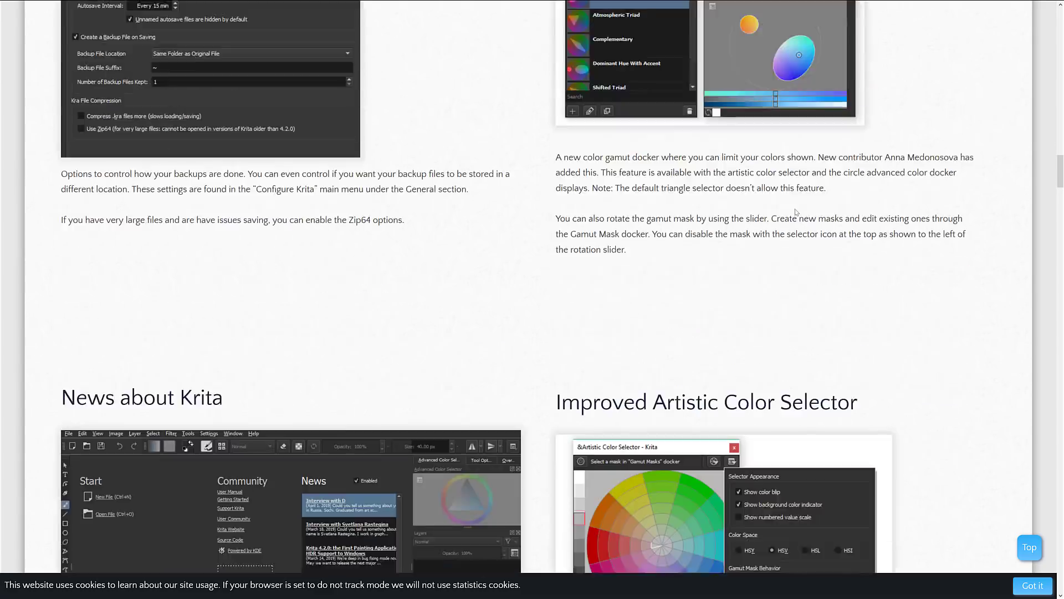
scroll(334, 188, "down", 1)
scroll(335, 188, "down", 1)
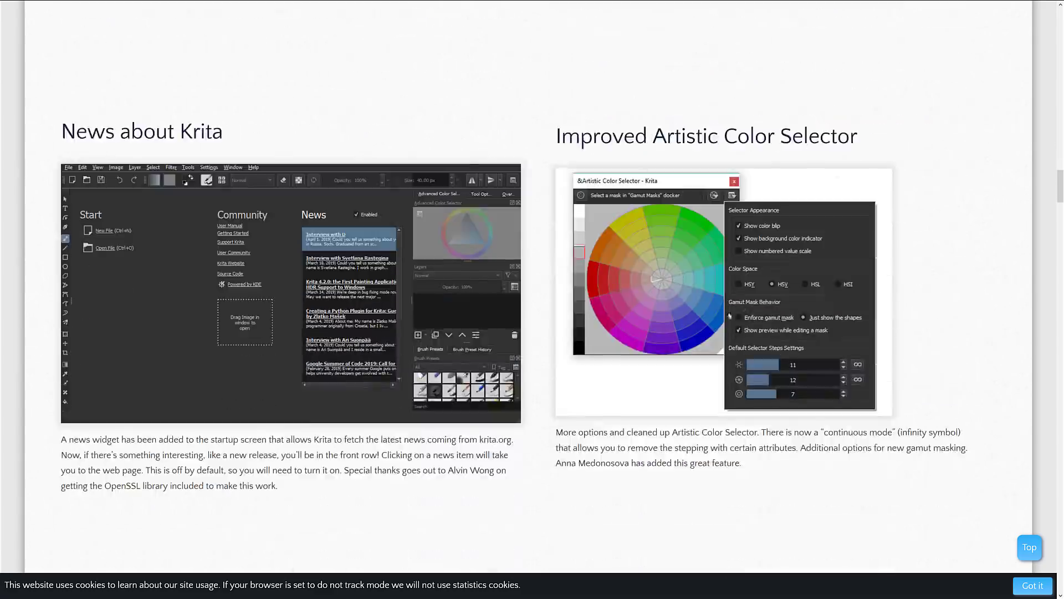
scroll(833, 228, "down", 9)
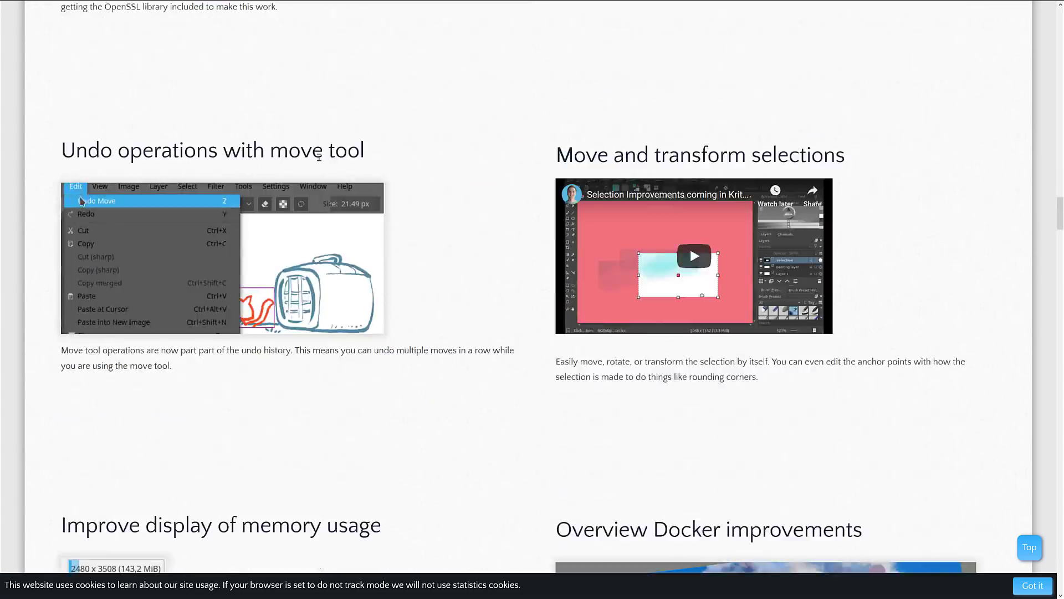
Scroll past the memory, multibrush, sharpness, clone brush and noise sections to the New Blend modes video
scroll(534, 206, "down", 1)
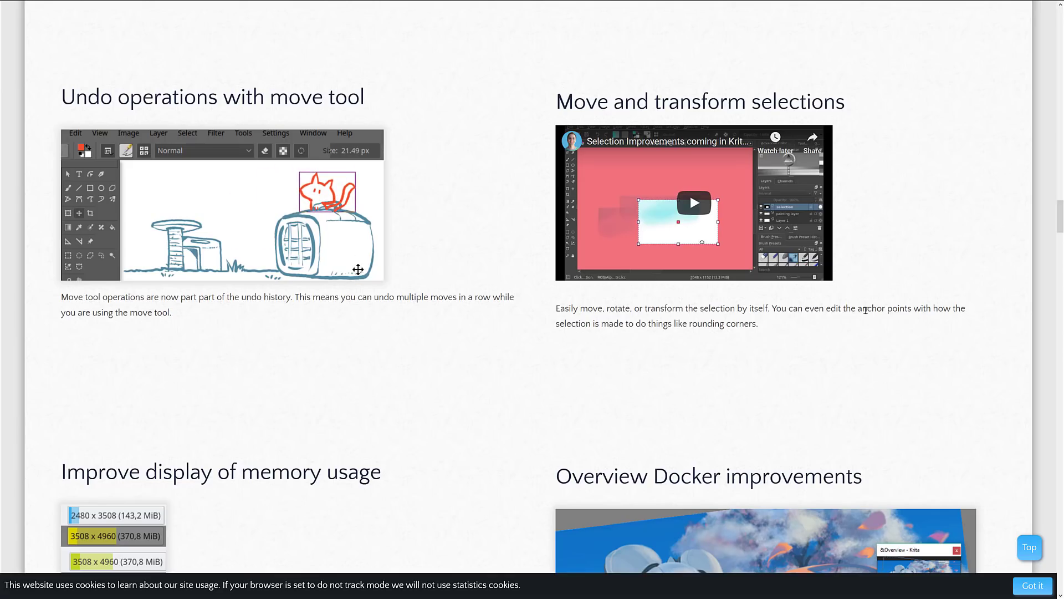
scroll(815, 331, "down", 7)
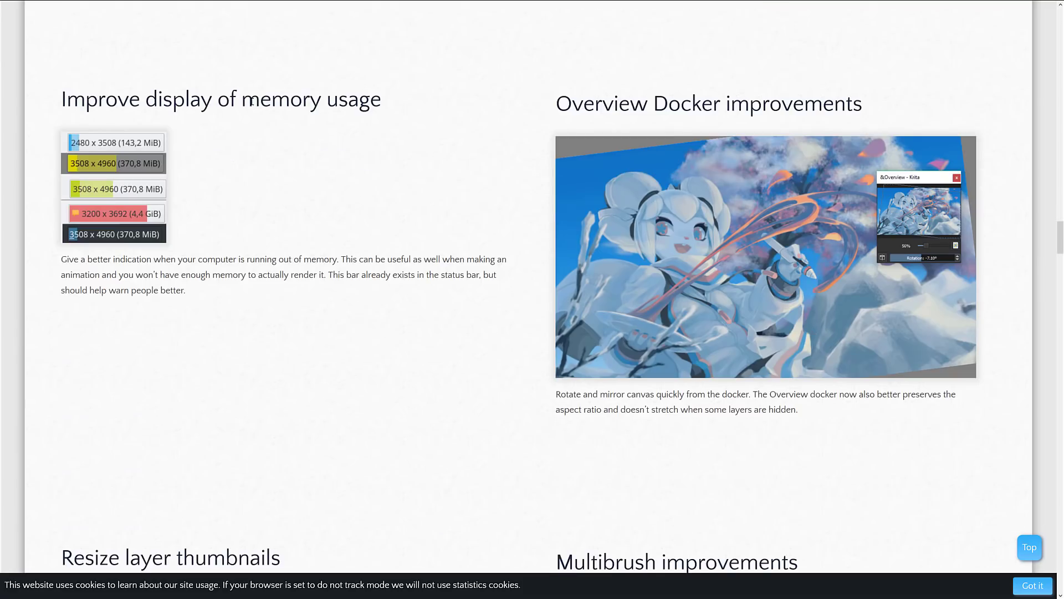
scroll(388, 200, "down", 1)
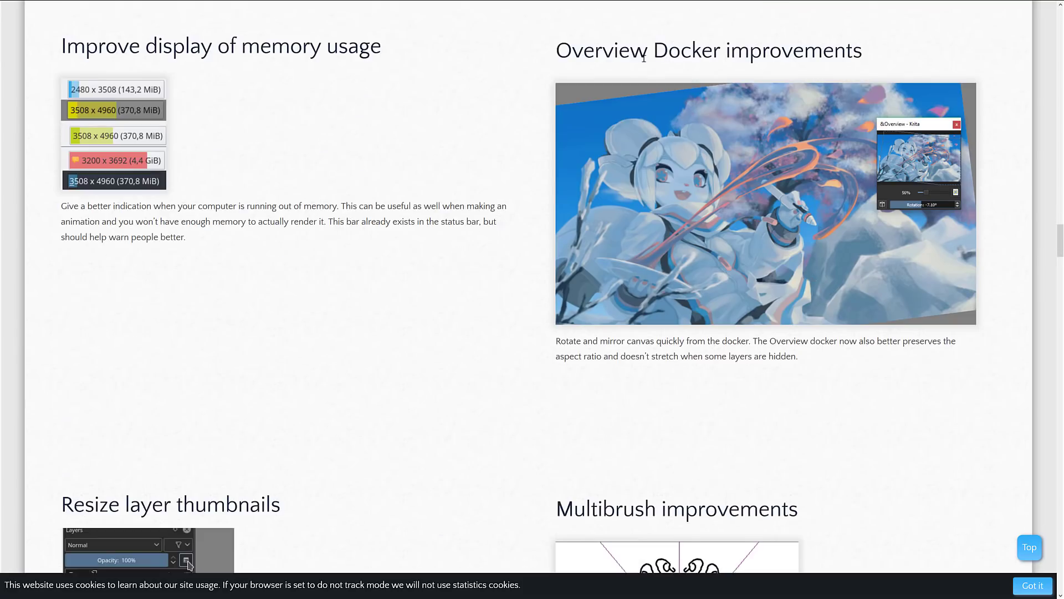
scroll(624, 134, "down", 5)
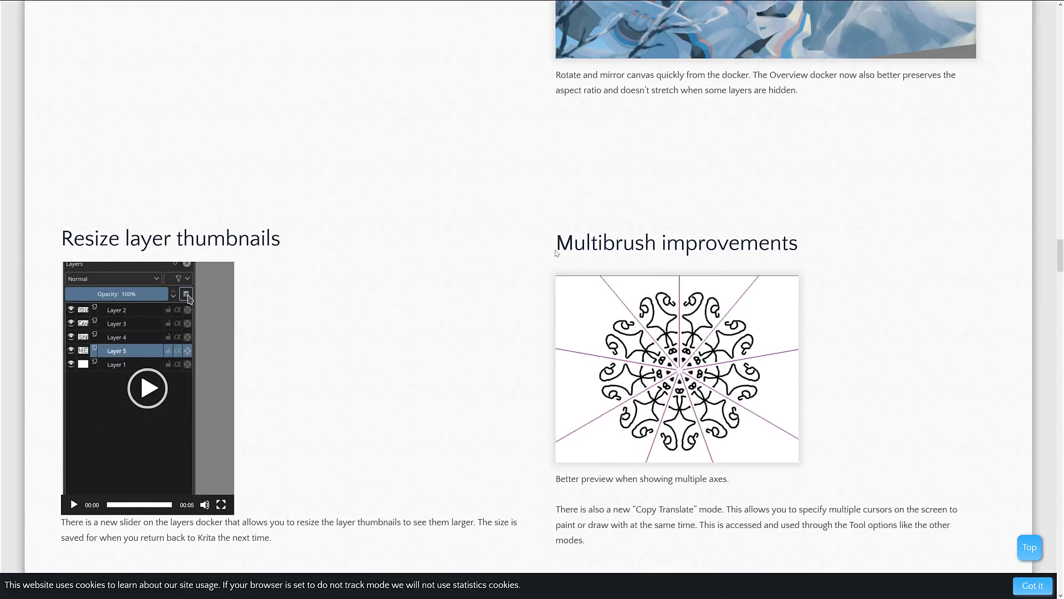
scroll(557, 254, "down", 1)
scroll(880, 202, "down", 8)
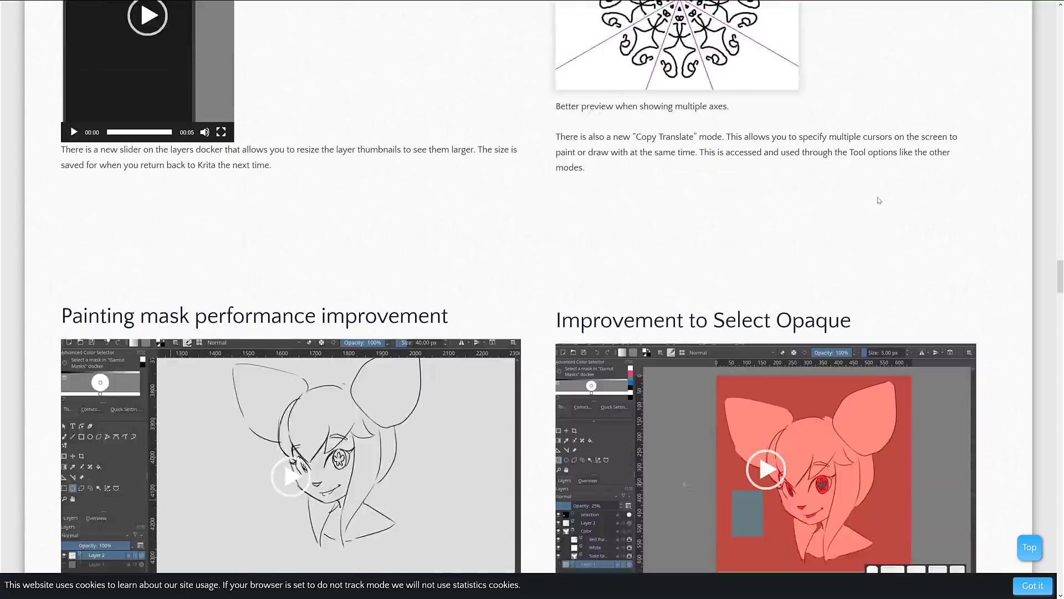
scroll(421, 211, "down", 3)
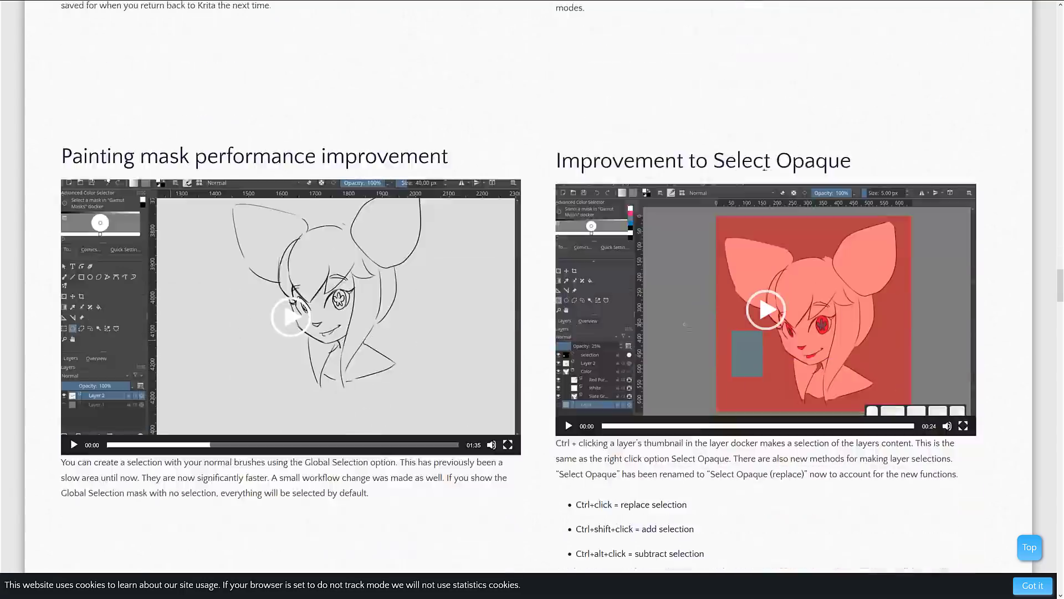
scroll(843, 162, "down", 6)
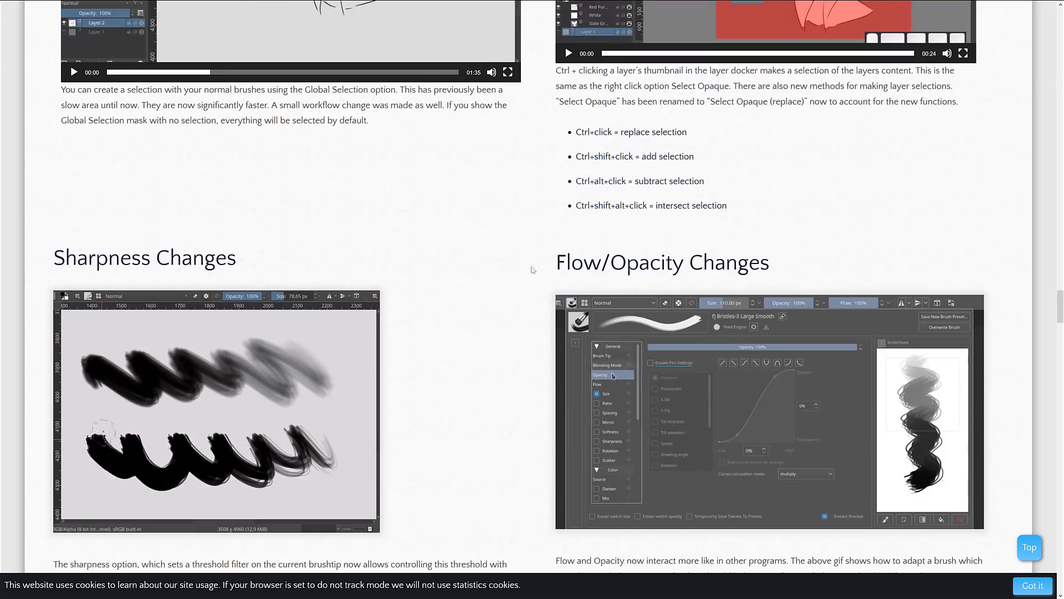
scroll(632, 208, "down", 6)
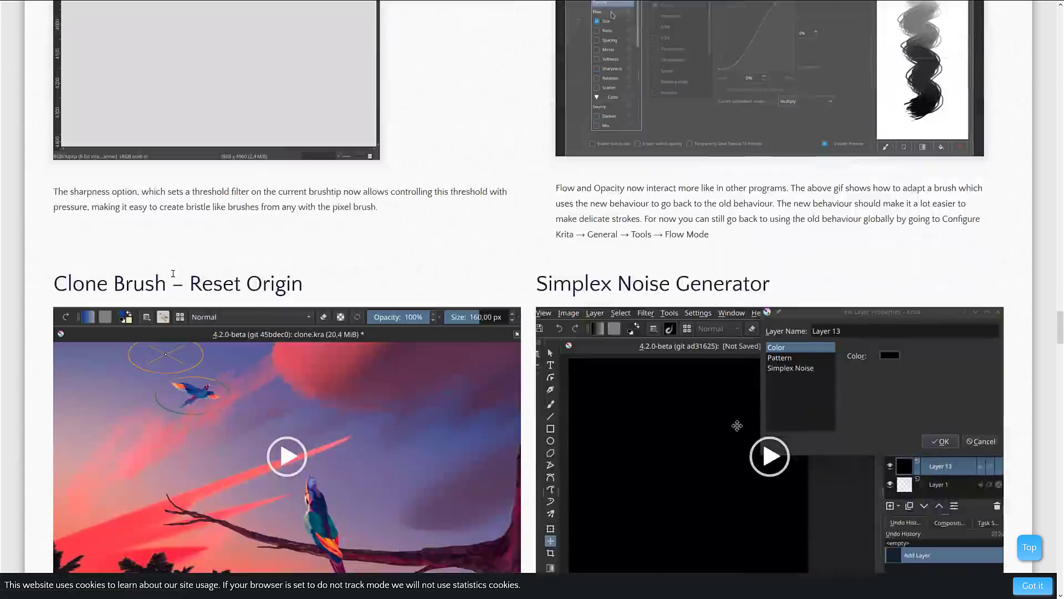
scroll(512, 295, "down", 2)
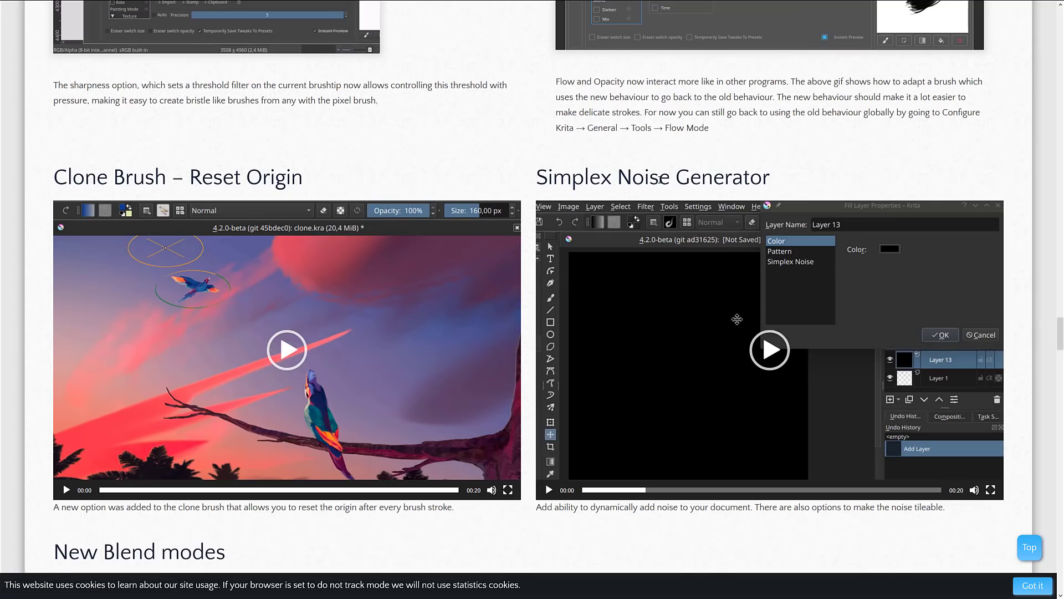
scroll(270, 168, "down", 7)
Scroll through the Other Changes and bug fixes list to the animation config fix and footer
scroll(350, 180, "down", 9)
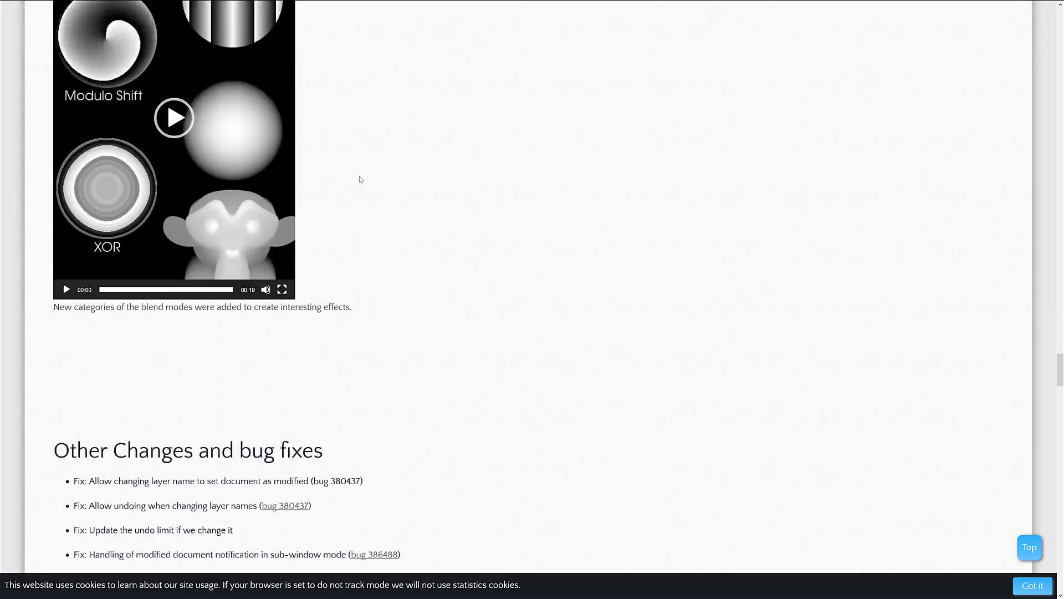
scroll(436, 173, "up", 8)
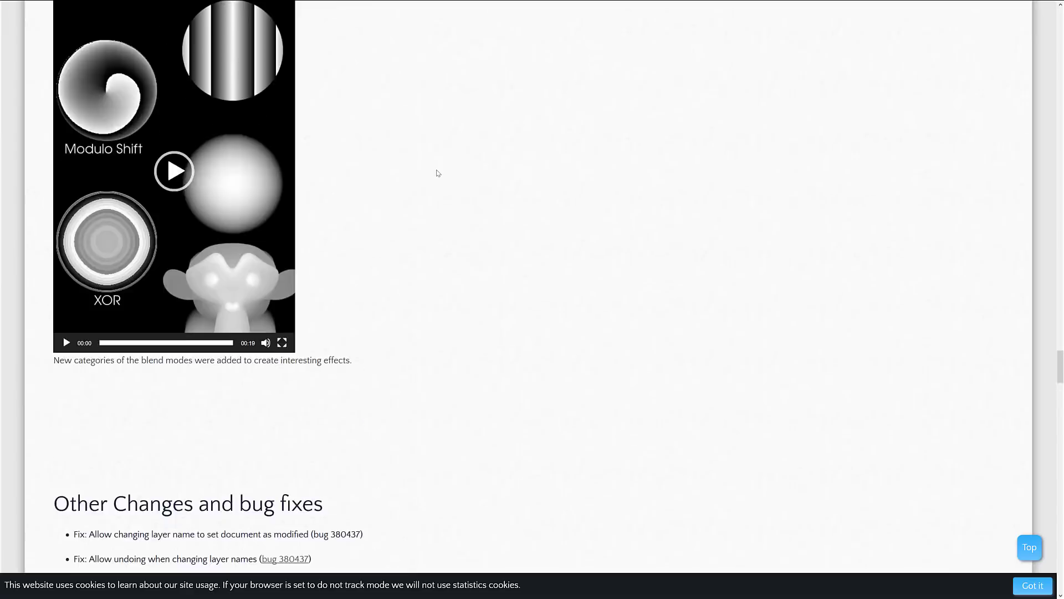
scroll(438, 174, "down", 4)
scroll(438, 173, "down", 20)
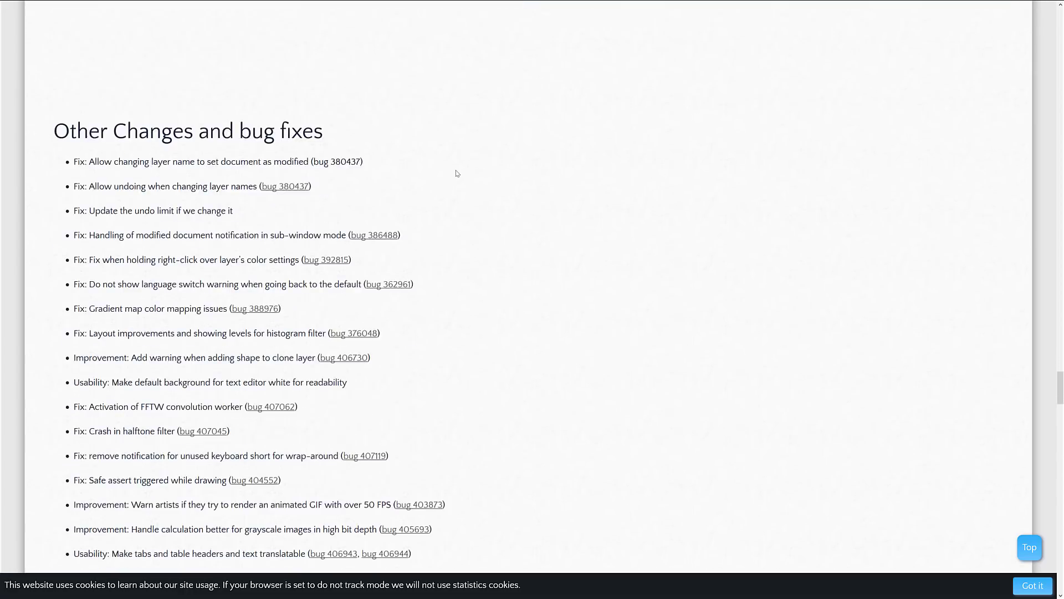
scroll(457, 173, "down", 20)
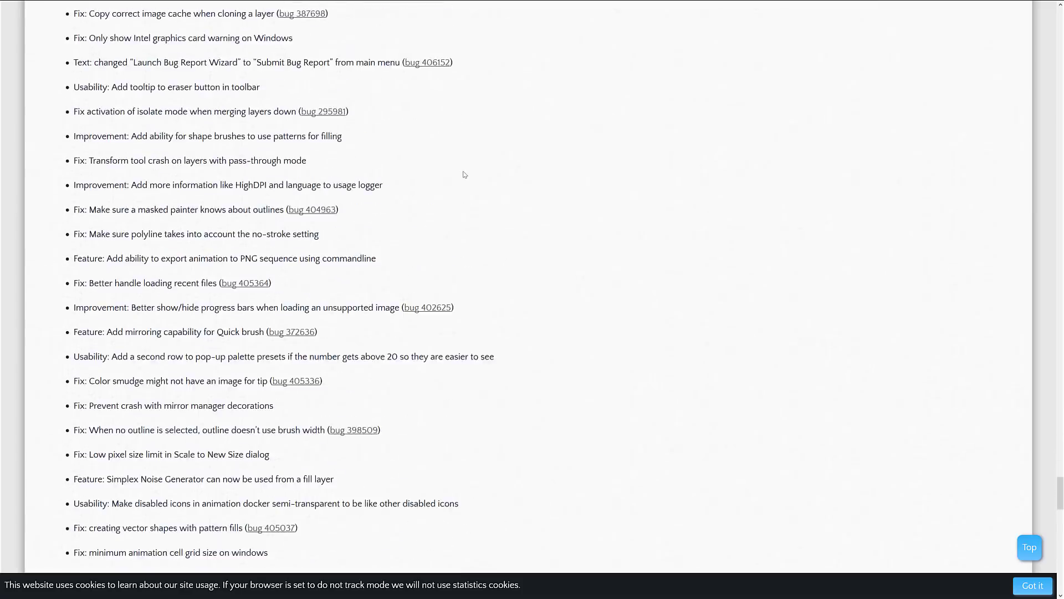
scroll(480, 176, "down", 6)
scroll(480, 176, "up", 16)
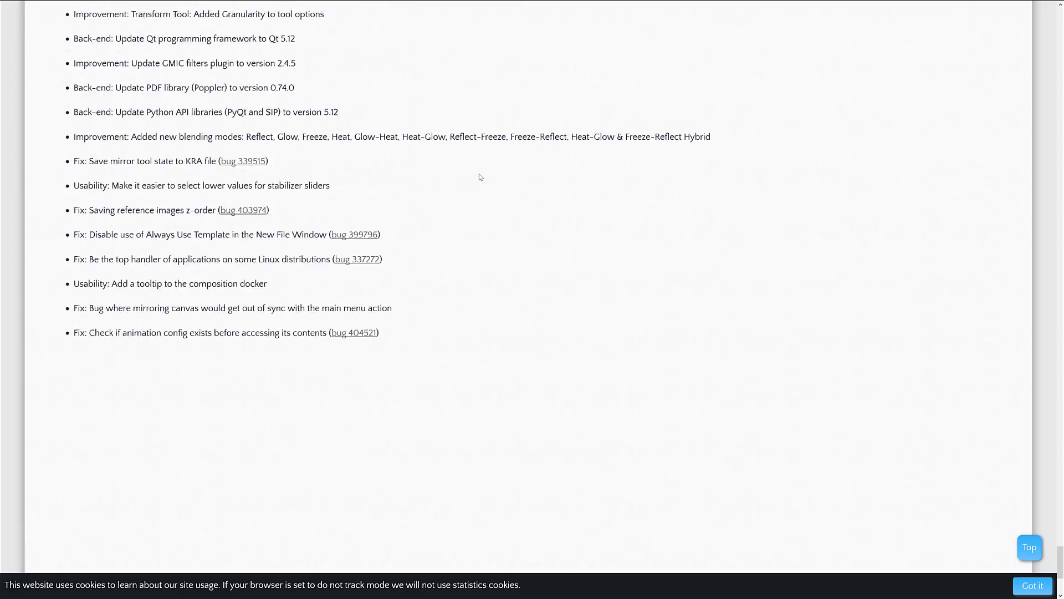